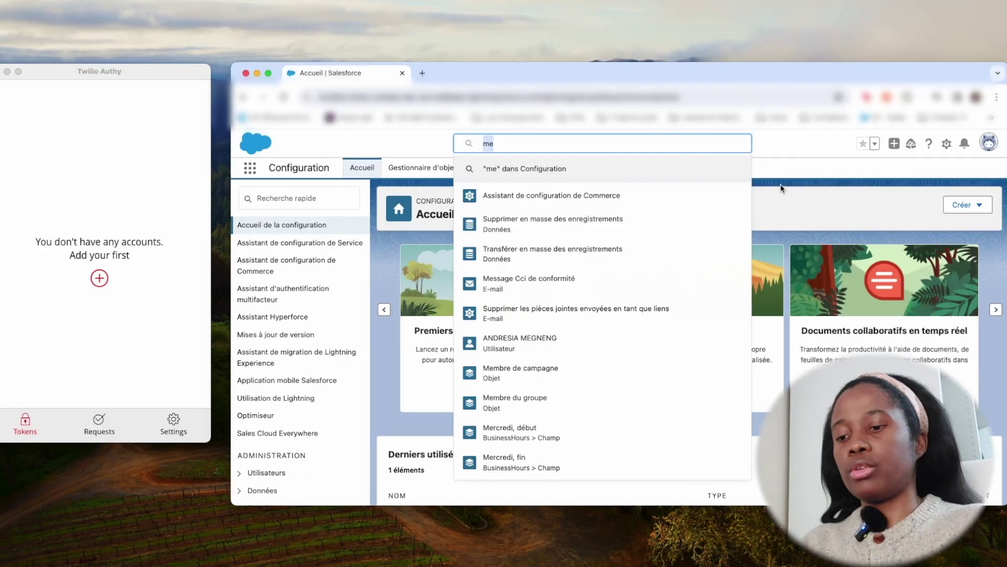
Open your own user record via Setup search 'me' and start connecting the One-Time Password Authenticator
{"action": "type", "text": "megn"}
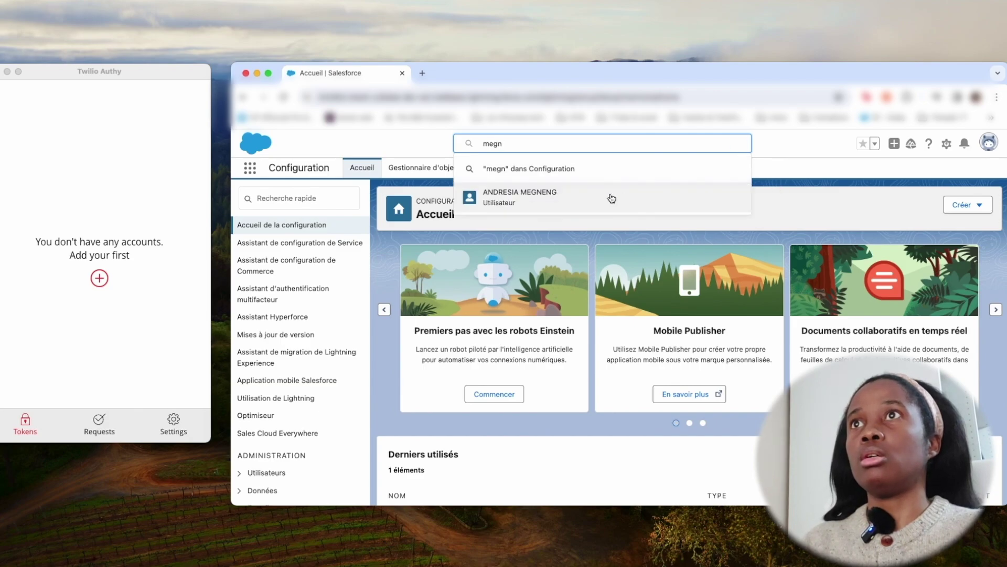
{"action": "left_click", "coordinate": [525, 196]}
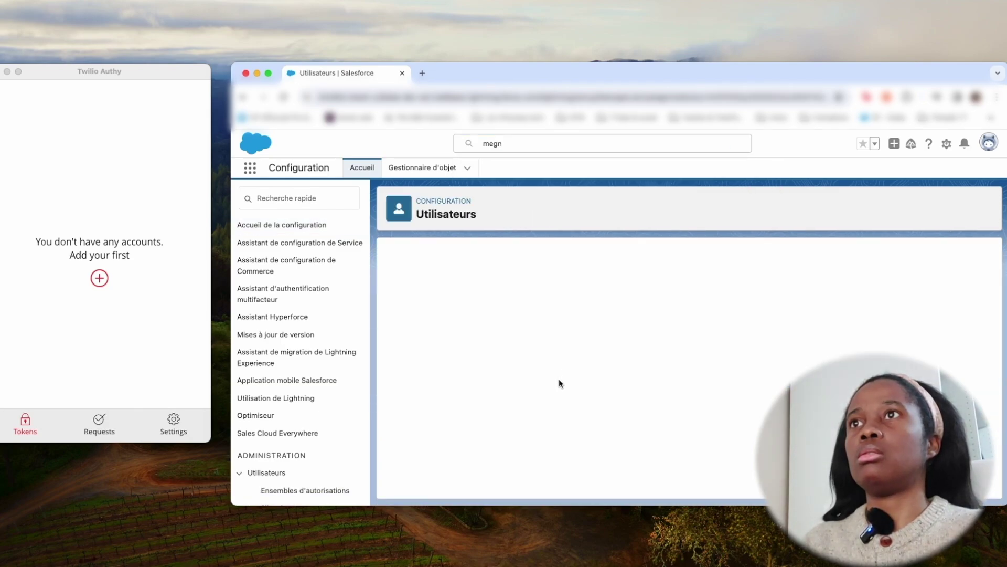
{"action": "scroll", "coordinate": [559, 380], "scroll_direction": "up", "scroll_amount": 5}
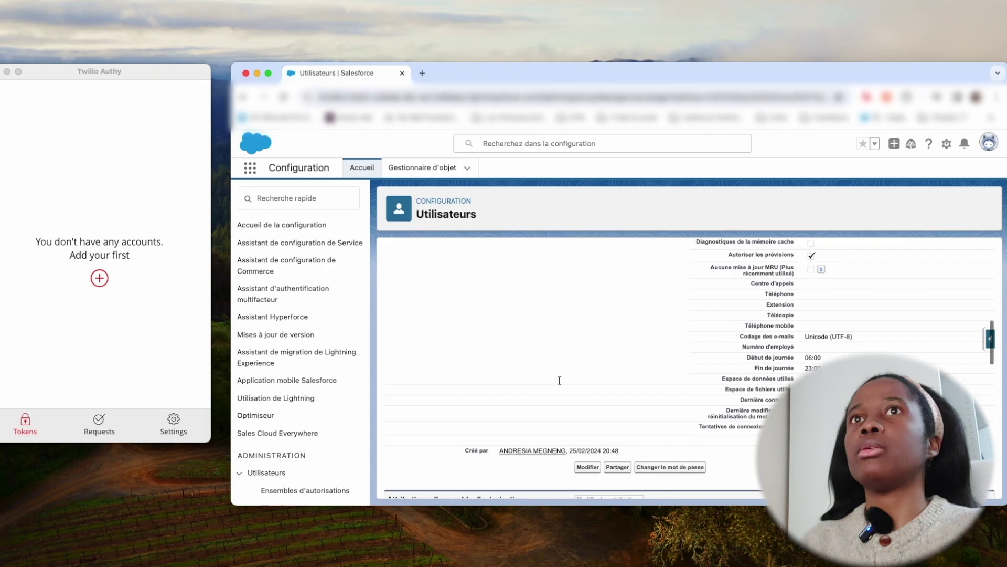
{"action": "scroll", "coordinate": [560, 380], "scroll_direction": "up", "scroll_amount": 1}
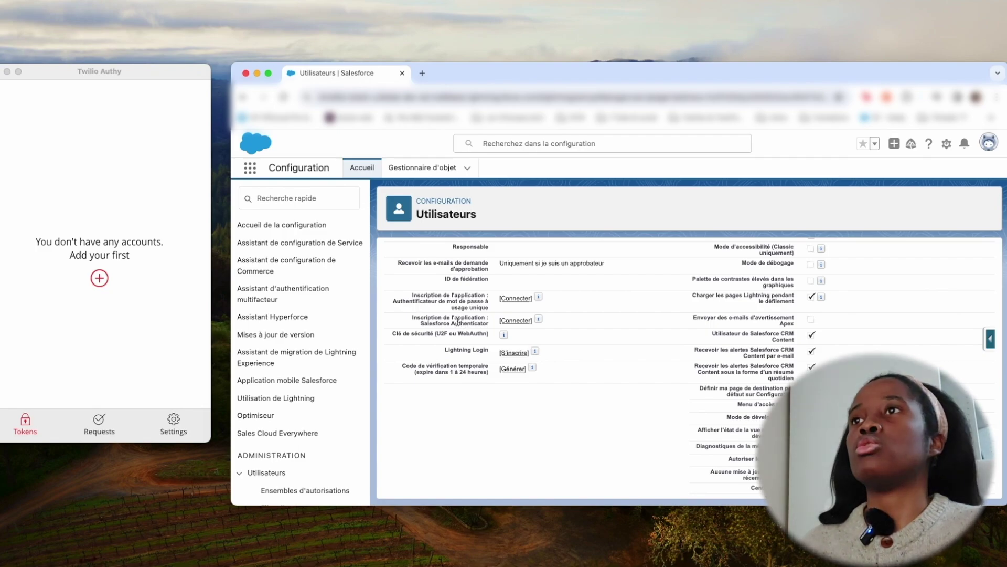
{"action": "triple_click", "coordinate": [447, 320]}
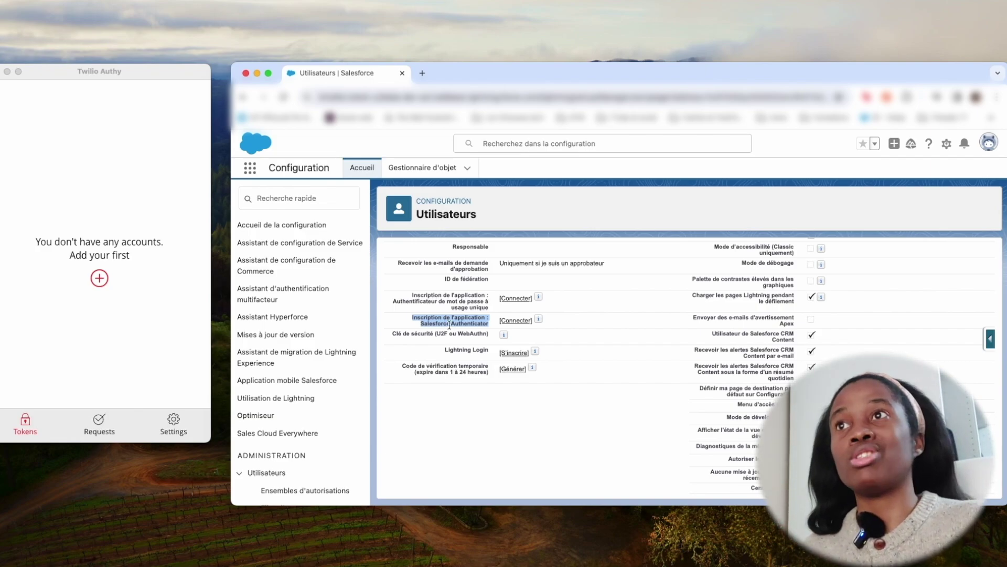
{"action": "double_click", "coordinate": [428, 301]}
{"action": "triple_click", "coordinate": [430, 299]}
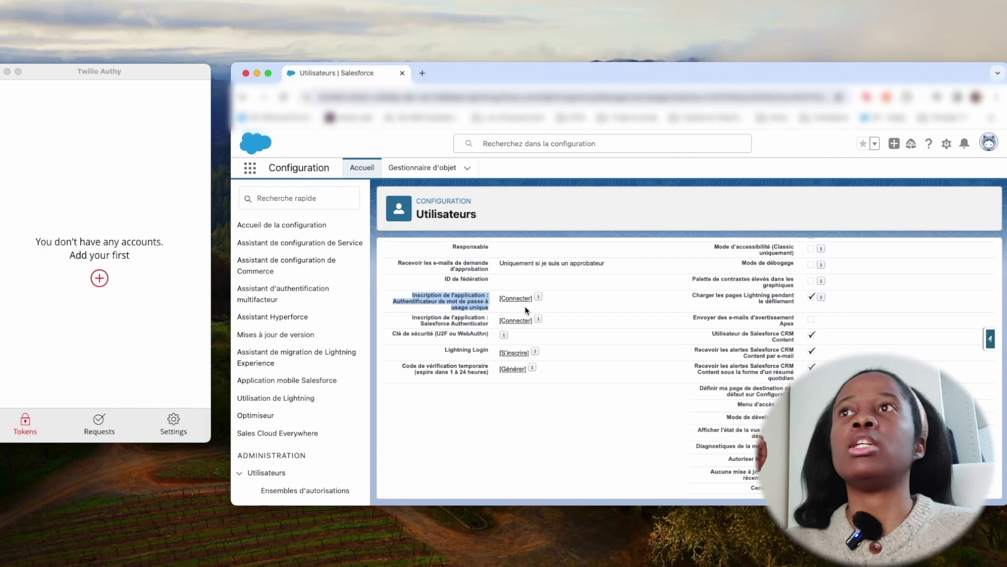
{"action": "left_click", "coordinate": [516, 299]}
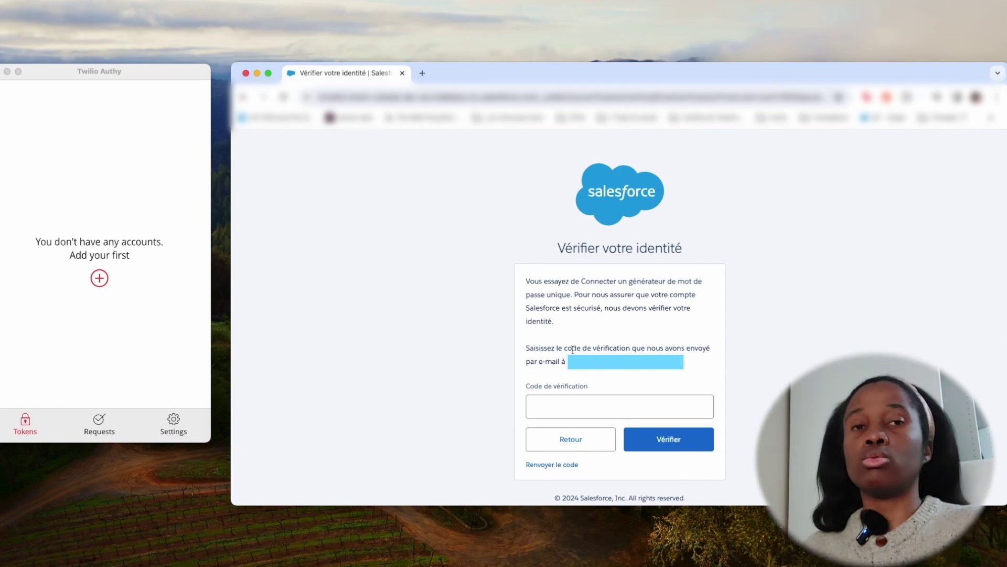
Verify your identity by pasting the emailed verification code and submitting it
{"action": "left_click", "coordinate": [548, 402]}
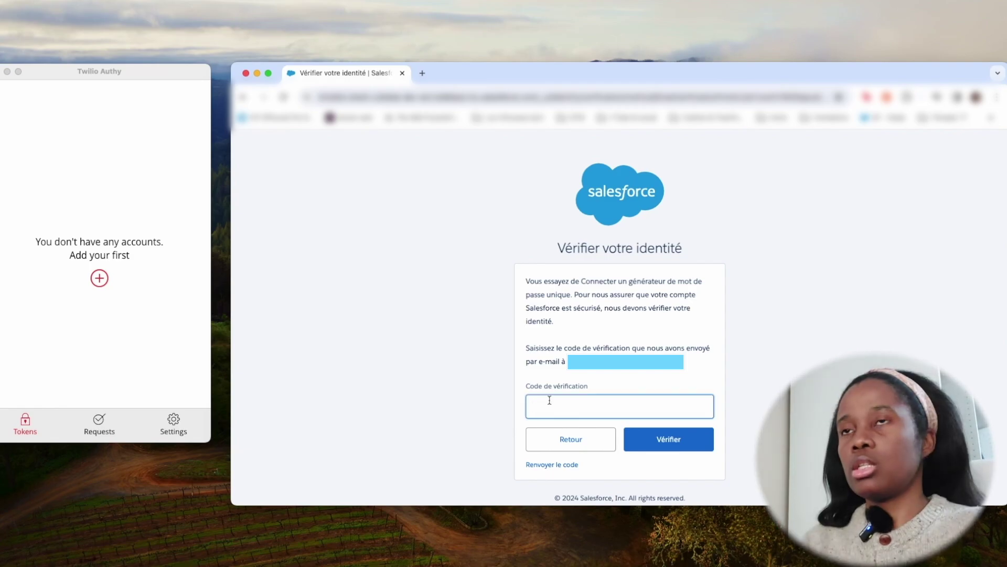
{"action": "key", "text": "super+v"}
{"action": "left_click", "coordinate": [669, 439]}
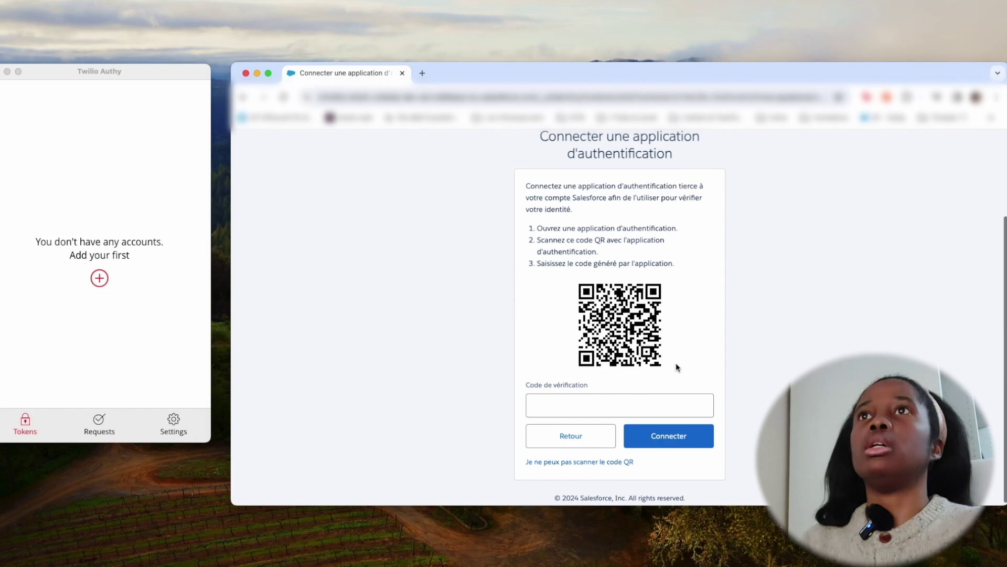
Show the setup key as text instead of the QR code and select it
{"action": "scroll", "coordinate": [676, 368], "scroll_direction": "up", "scroll_amount": 1}
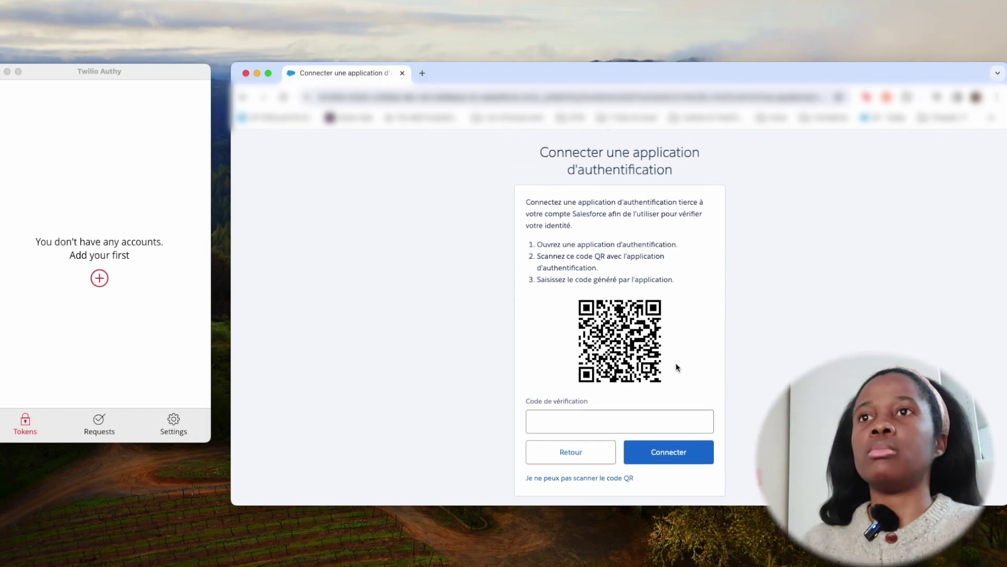
{"action": "left_click", "coordinate": [587, 478]}
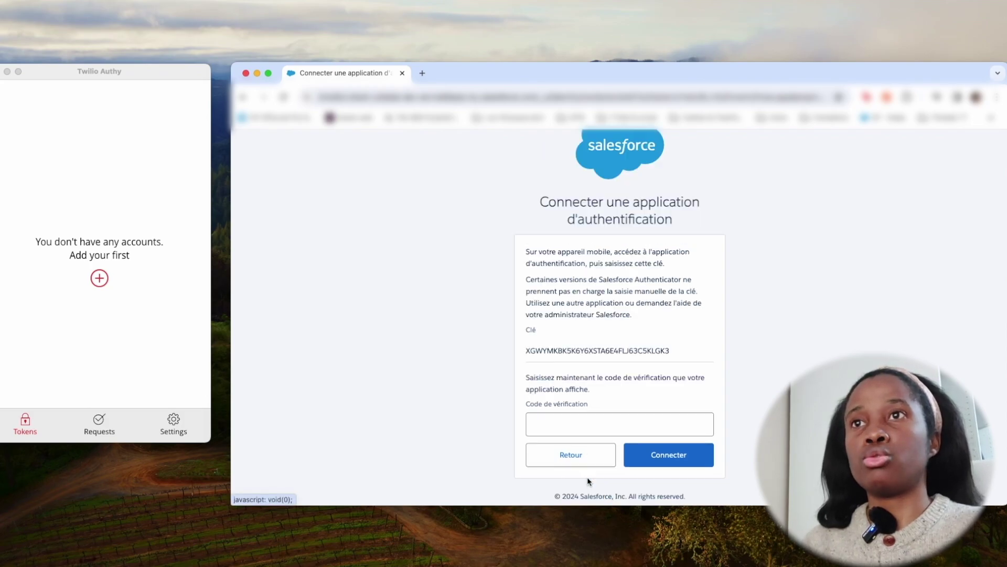
{"action": "double_click", "coordinate": [592, 351]}
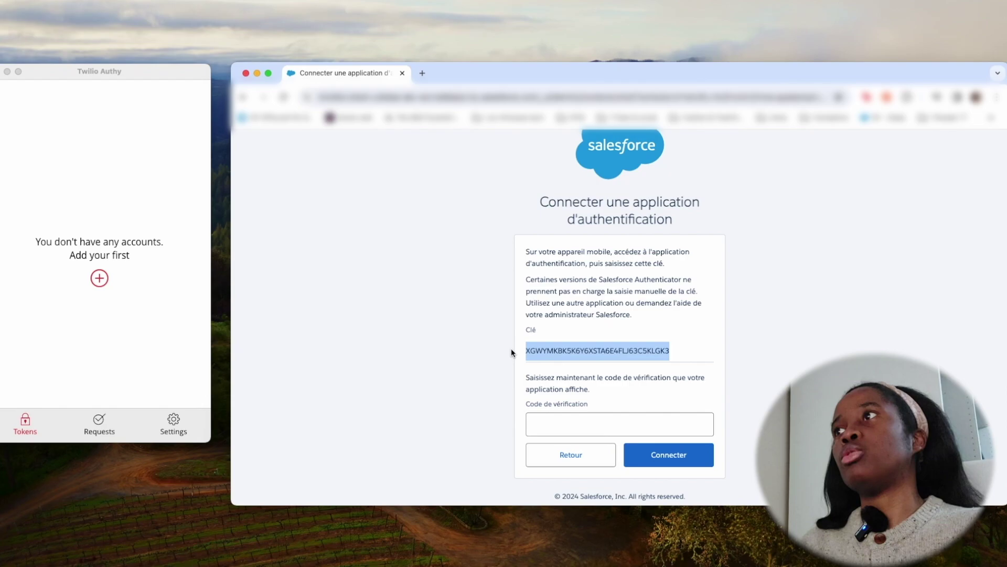
Add a new Authy account from the pasted Salesforce setup key
{"action": "left_click", "coordinate": [98, 279]}
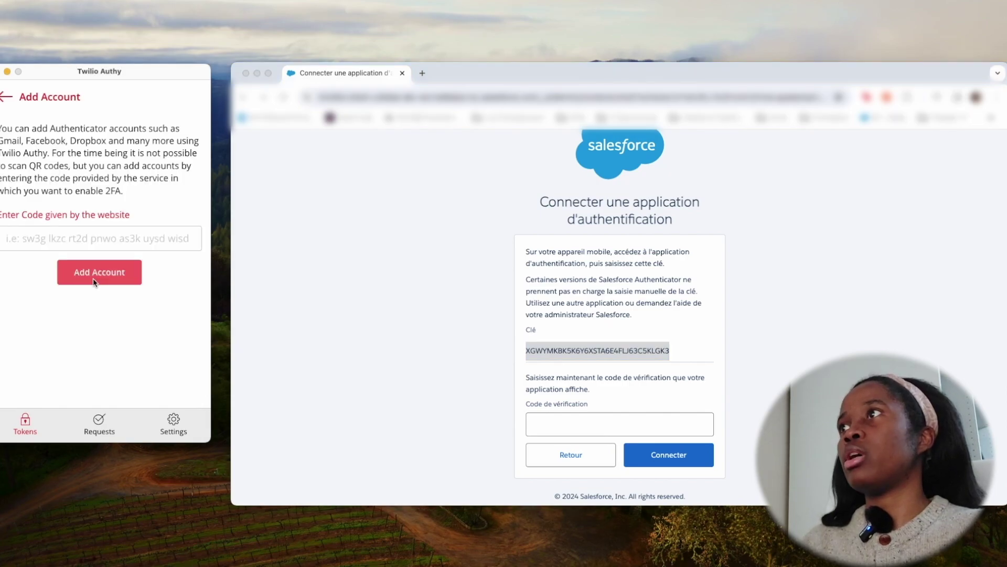
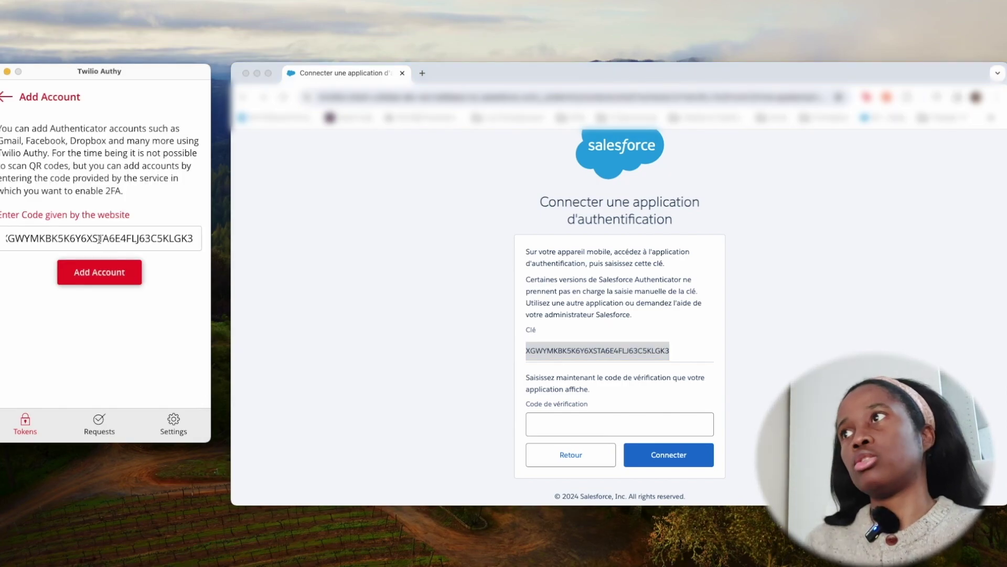
{"action": "left_click", "coordinate": [106, 279]}
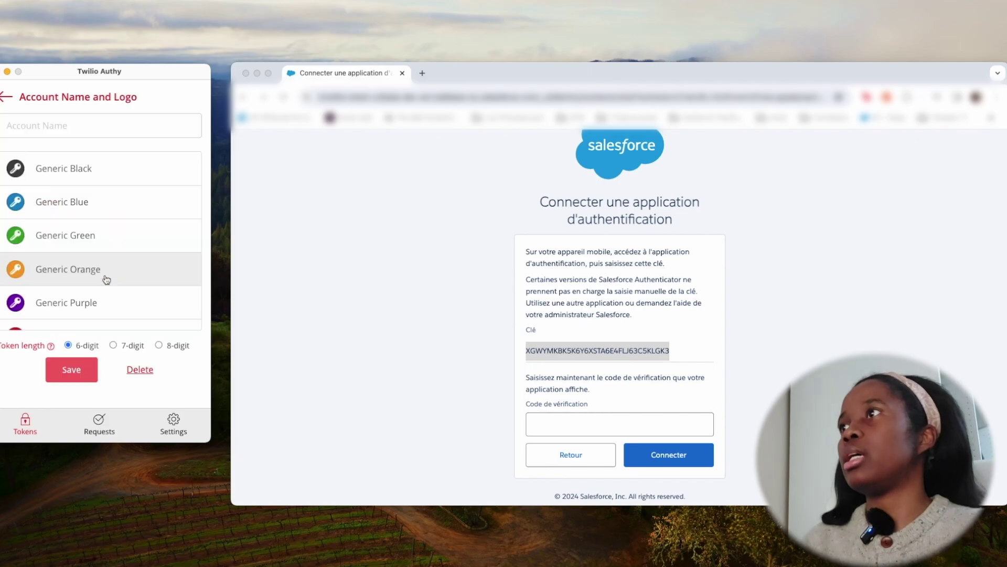
Name the account 'Salesforce MFA', choose the Salesforce logo, and save it
{"action": "type", "text": "Sa"}
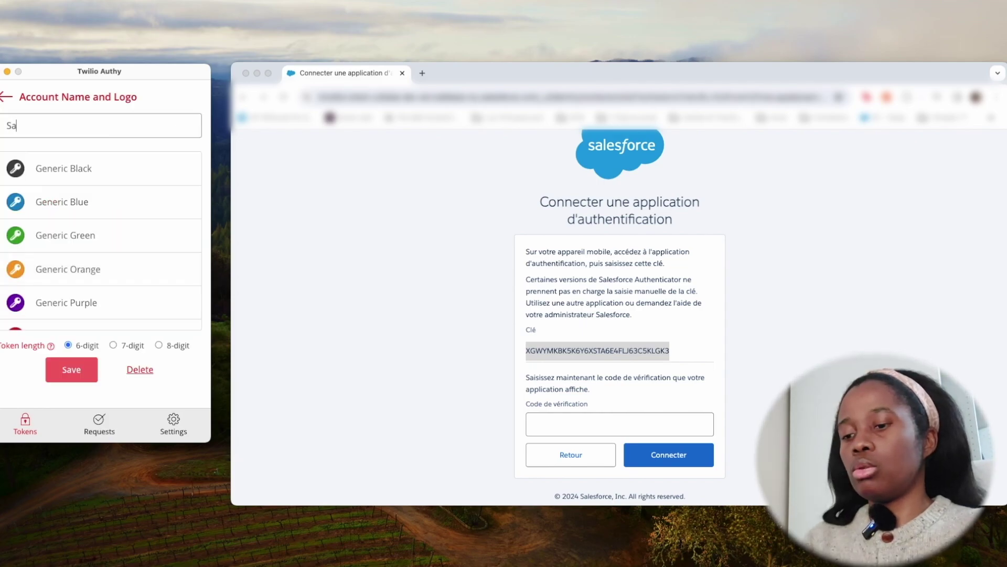
{"action": "type", "text": "lesforce MFA"}
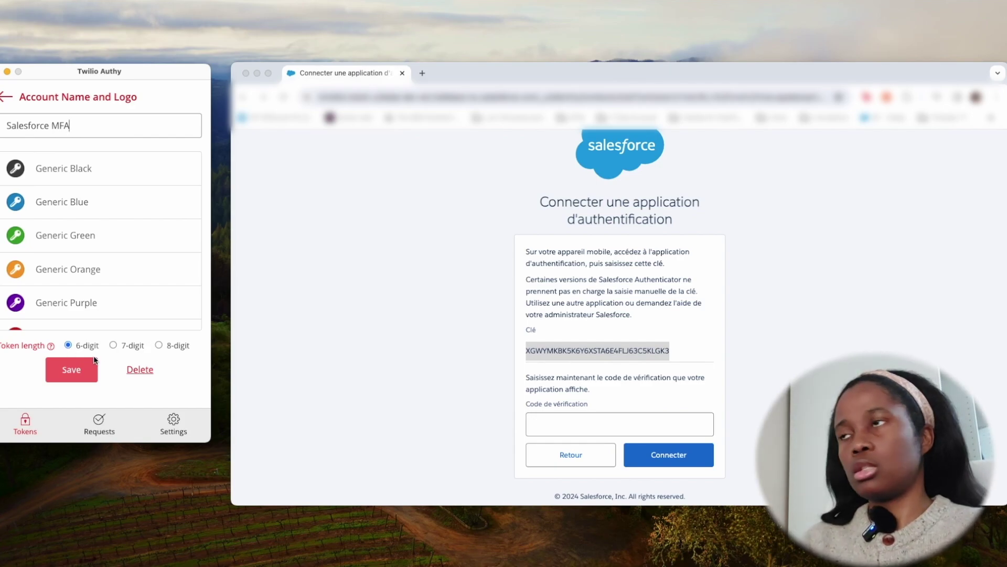
{"action": "scroll", "coordinate": [121, 247], "scroll_direction": "down", "scroll_amount": 15}
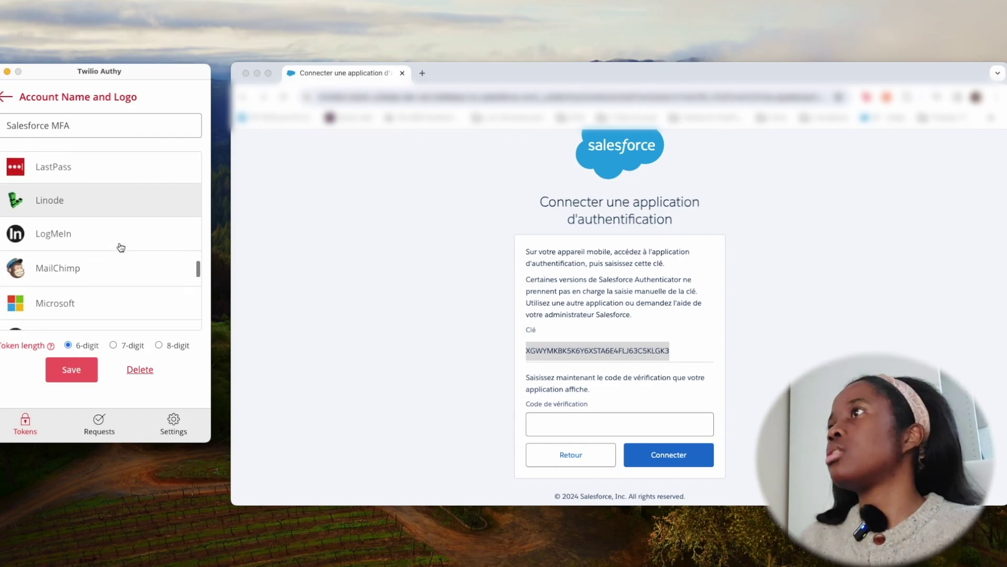
{"action": "scroll", "coordinate": [121, 247], "scroll_direction": "down", "scroll_amount": 4}
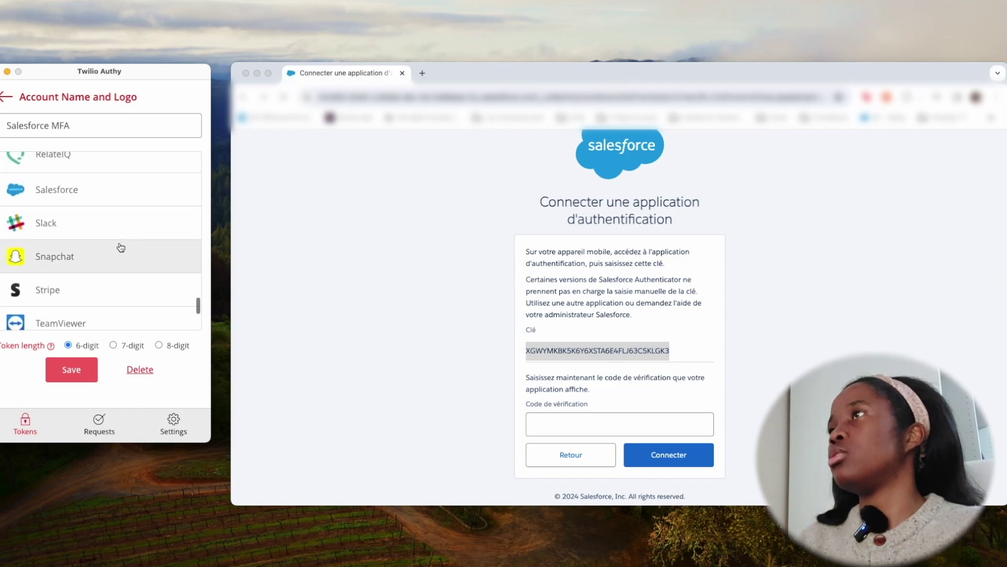
{"action": "left_click", "coordinate": [60, 194]}
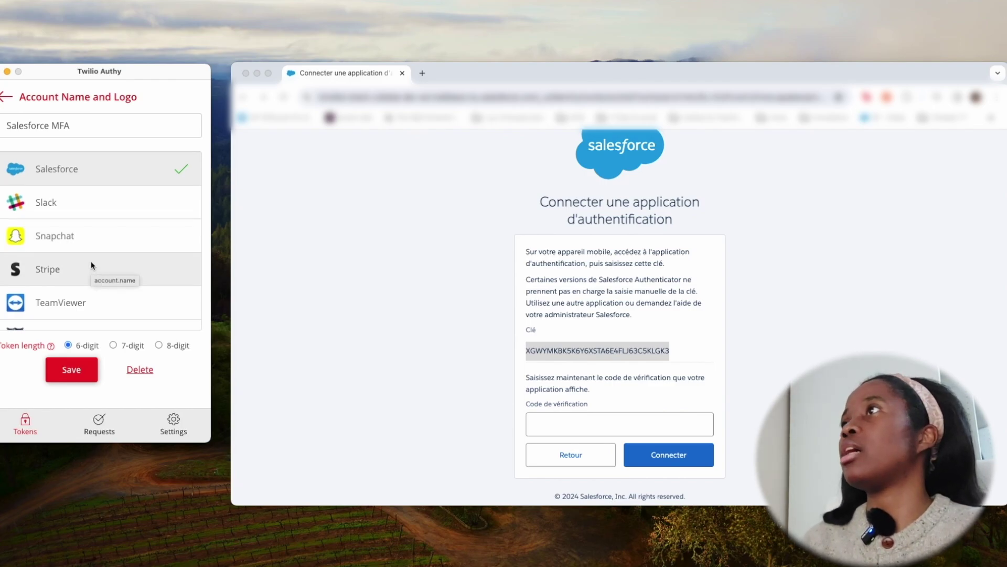
{"action": "scroll", "coordinate": [90, 273], "scroll_direction": "down", "scroll_amount": 4}
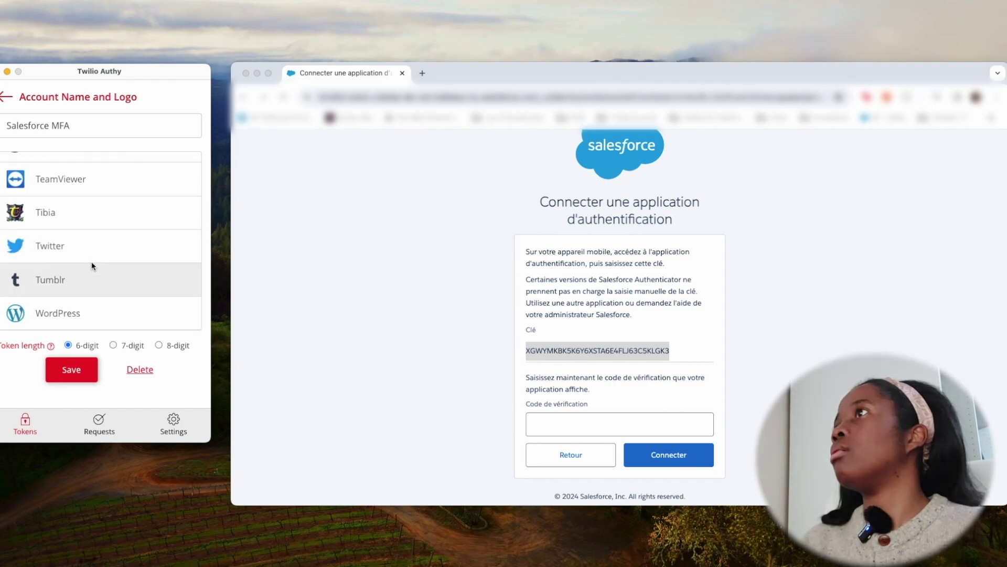
{"action": "left_click", "coordinate": [67, 370]}
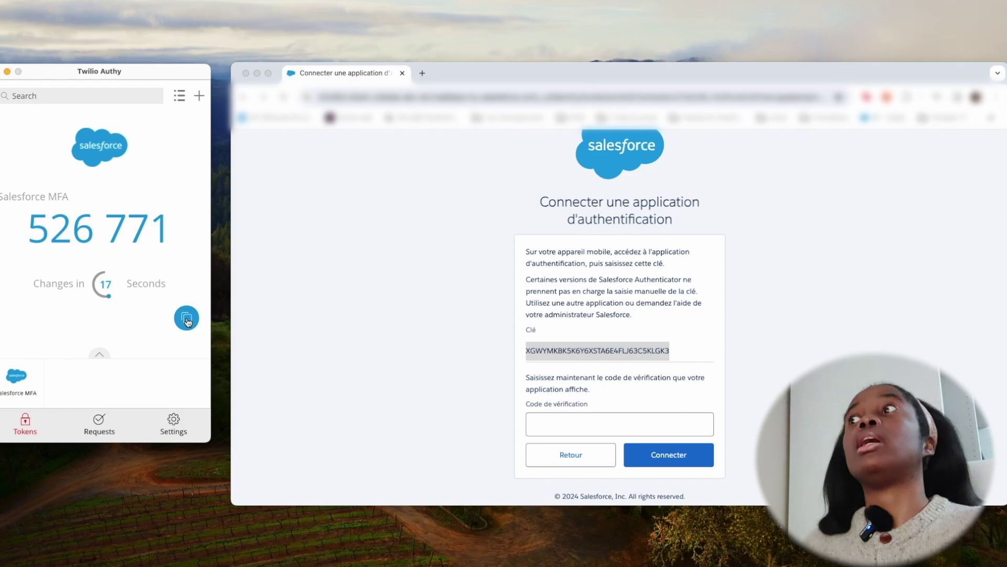
Connect the authenticator using the current Salesforce MFA code copied from Authy
{"action": "left_click", "coordinate": [186, 318]}
{"action": "left_click", "coordinate": [607, 423]}
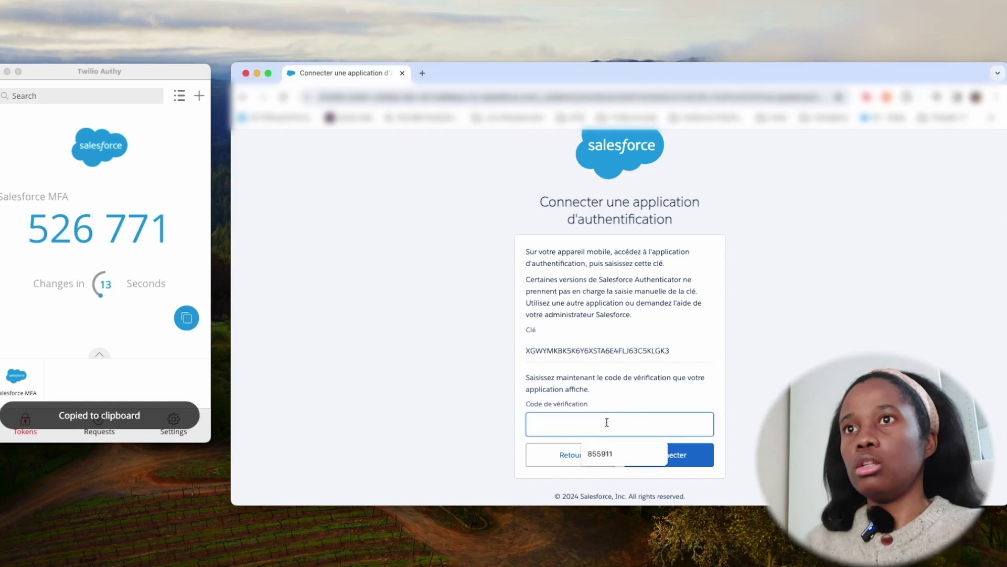
{"action": "key", "text": "super+v"}
{"action": "left_click", "coordinate": [688, 454]}
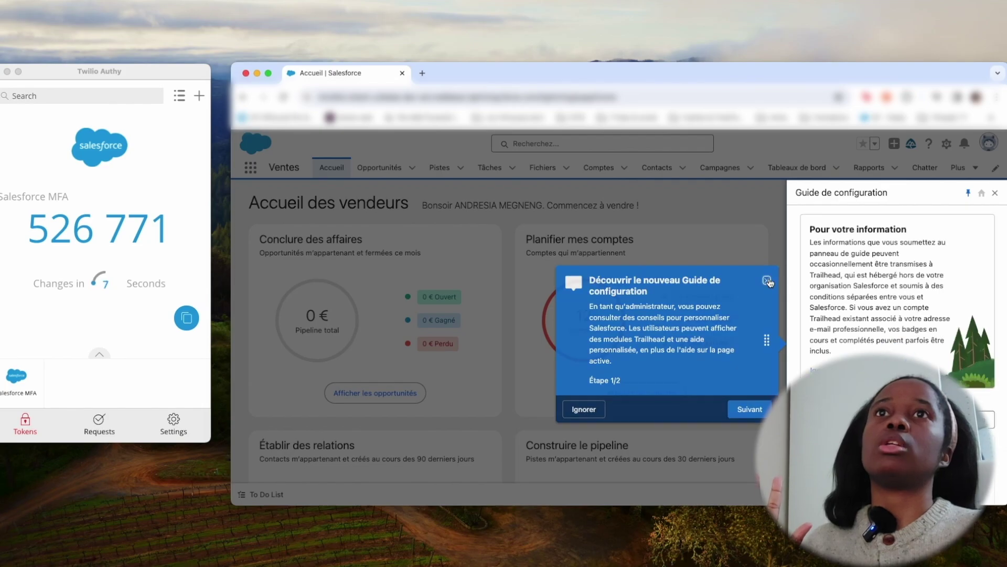
Dismiss the onboarding tip and setup guide panel, then open the gear menu
{"action": "left_click", "coordinate": [767, 281]}
{"action": "left_click", "coordinate": [995, 193]}
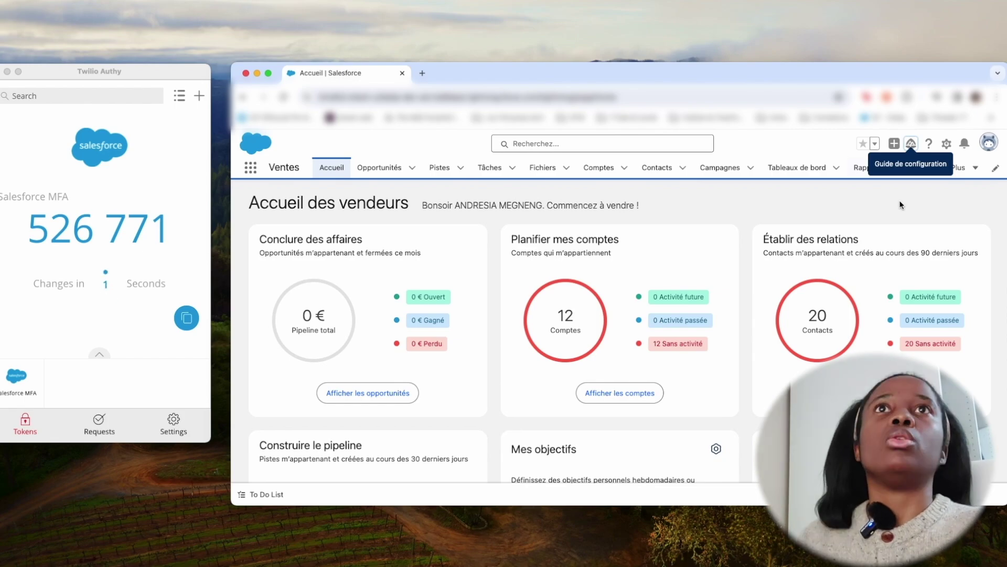
{"action": "left_click", "coordinate": [950, 148]}
Open Setup in a new tab, close the old tab, and find Vérification de l'identité
{"action": "left_click", "coordinate": [865, 172]}
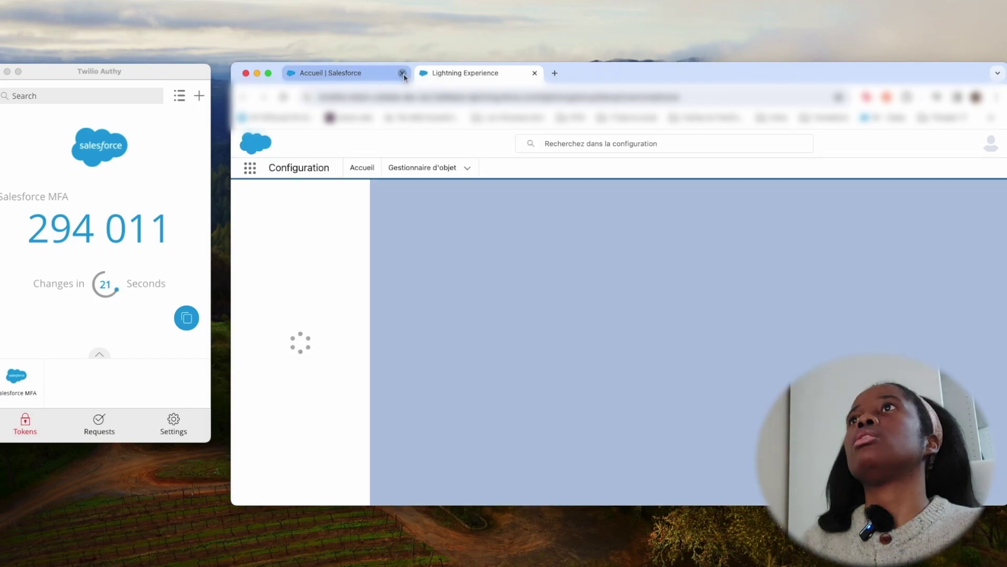
{"action": "left_click", "coordinate": [402, 73]}
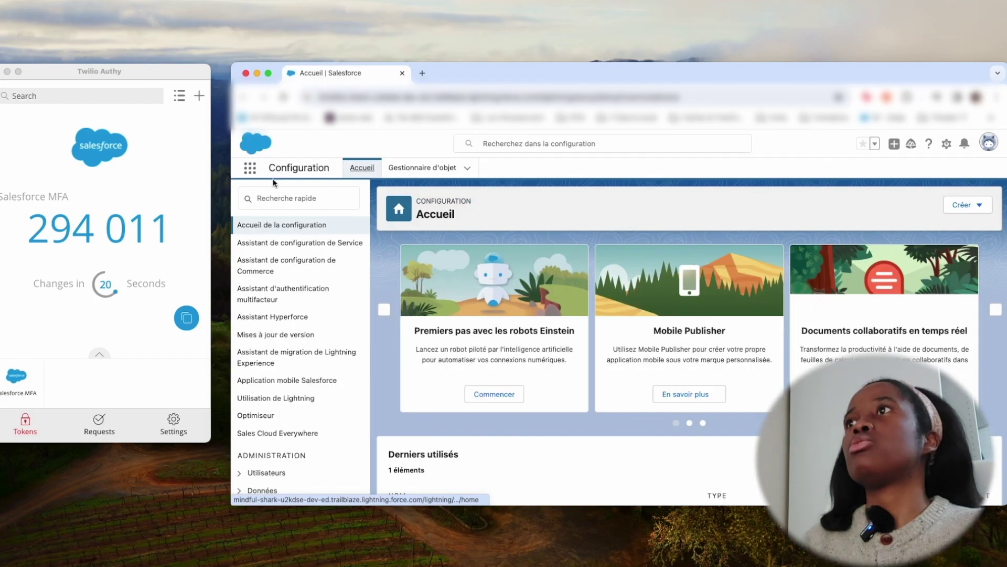
{"action": "type", "text": "id"}
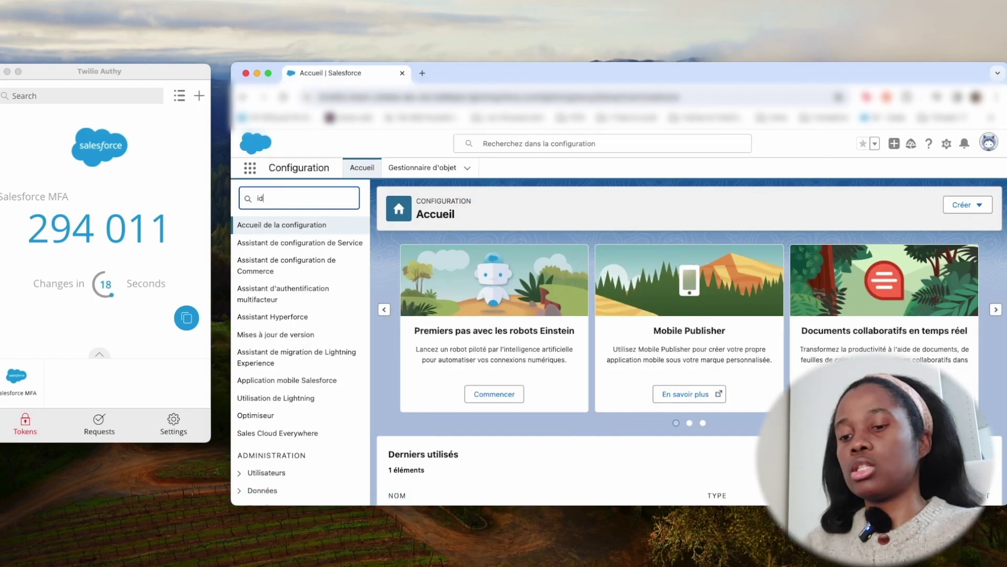
{"action": "type", "text": "entité"}
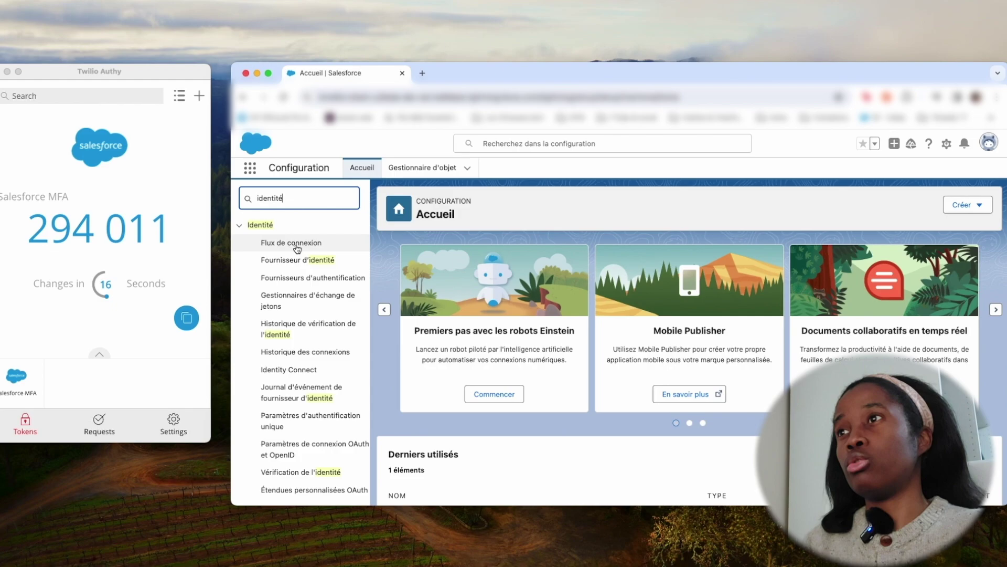
{"action": "scroll", "coordinate": [307, 367], "scroll_direction": "down", "scroll_amount": 2}
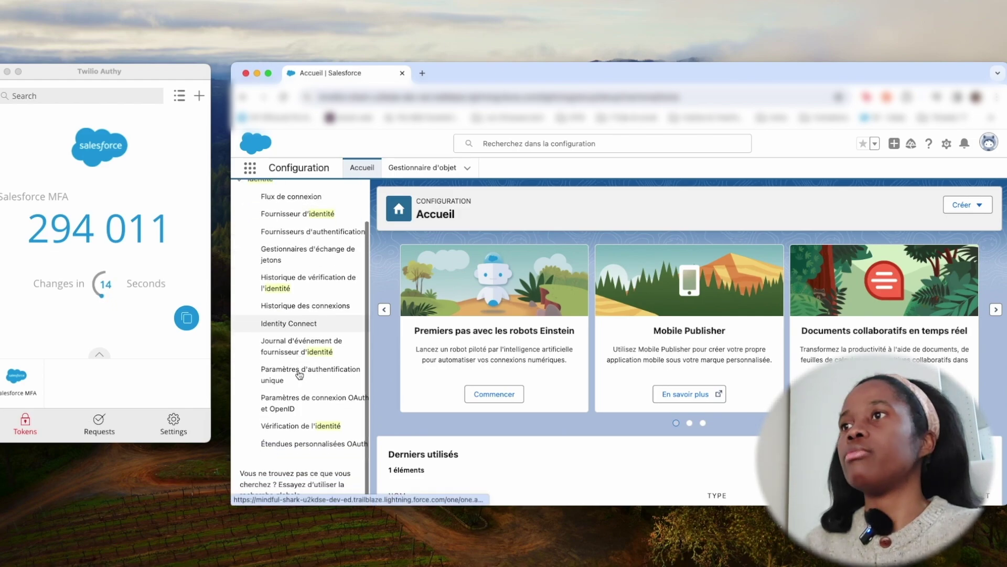
{"action": "left_click", "coordinate": [311, 425]}
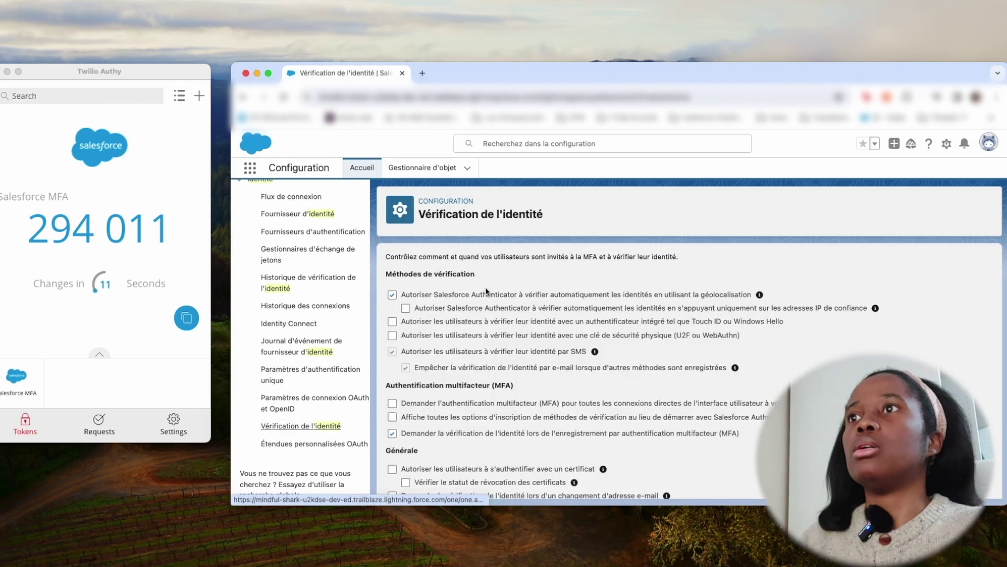
Require MFA for all direct user-interface logins and save the identity verification settings
{"action": "scroll", "coordinate": [421, 309], "scroll_direction": "down", "scroll_amount": 3}
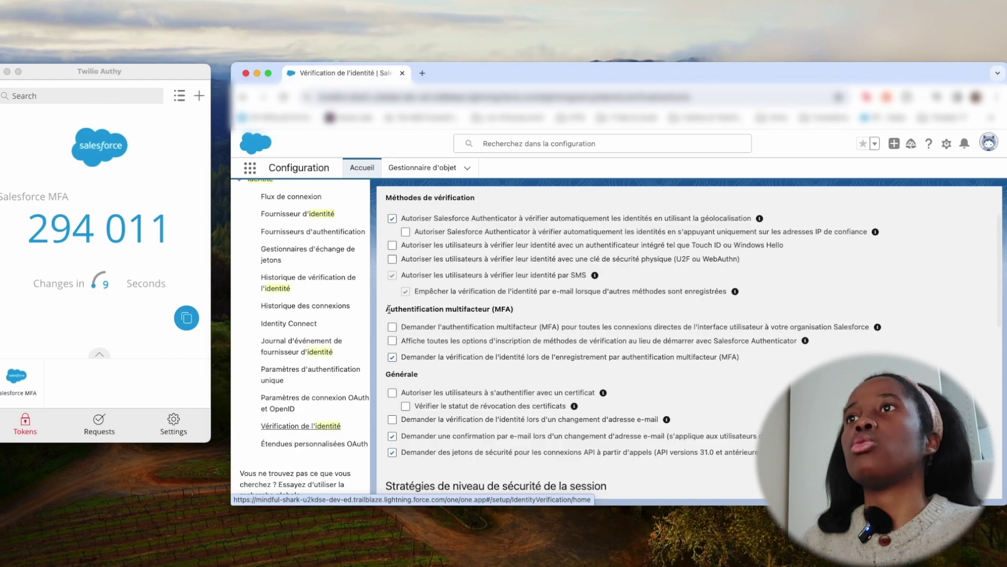
{"action": "double_click", "coordinate": [389, 309]}
{"action": "left_click_drag", "start_coordinate": [389, 309], "coordinate": [499, 313]}
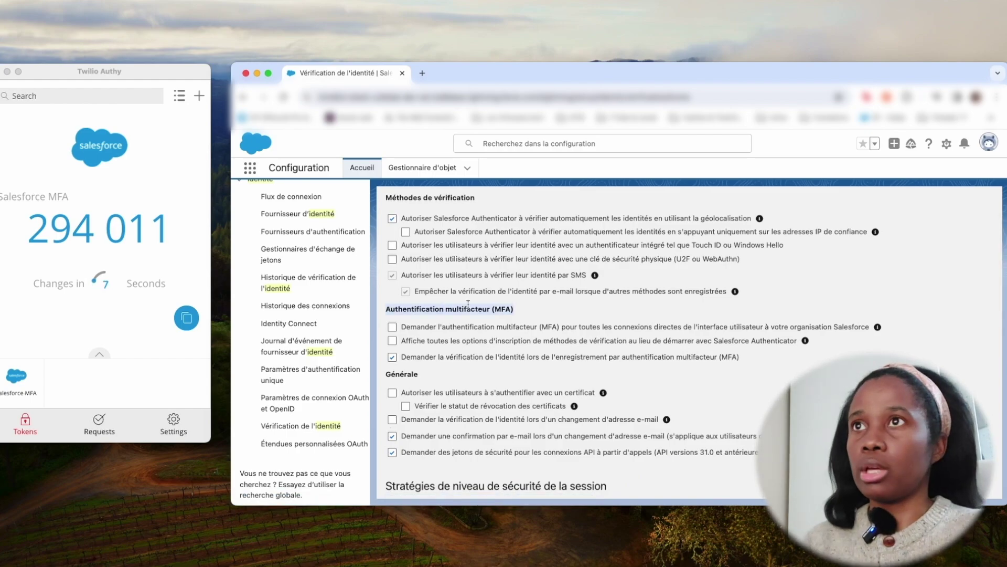
{"action": "left_click", "coordinate": [393, 326]}
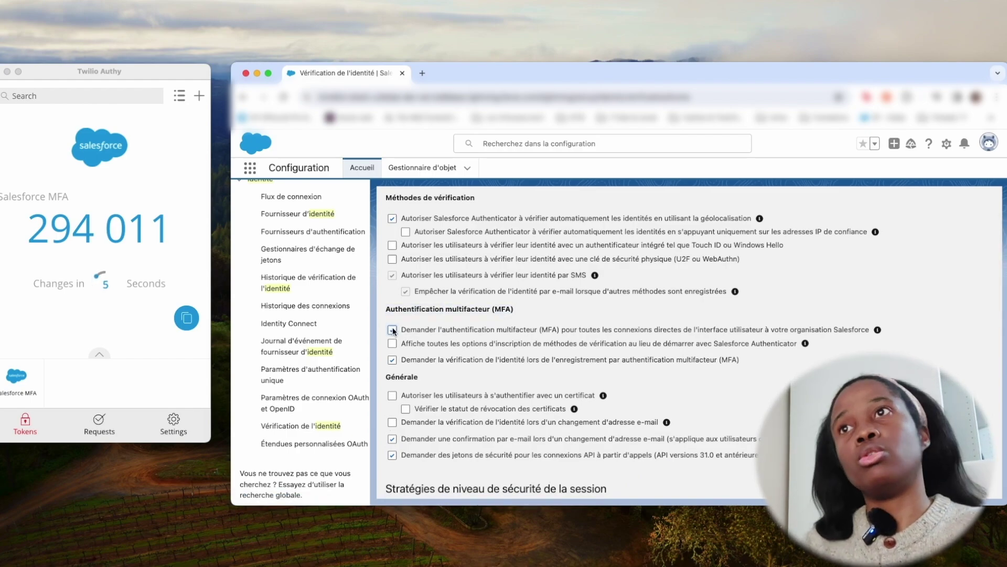
{"action": "scroll", "coordinate": [393, 331], "scroll_direction": "down", "scroll_amount": 10}
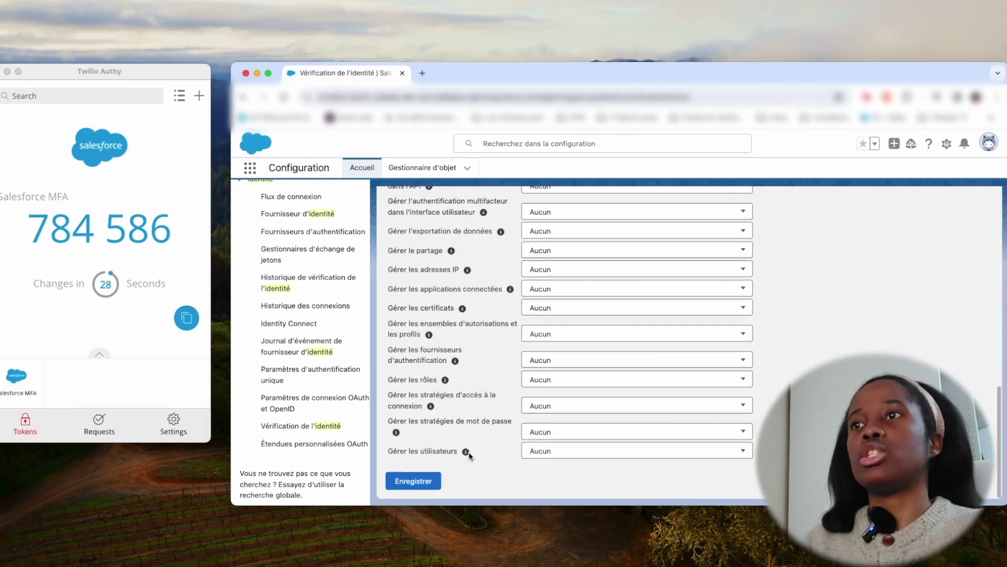
{"action": "left_click", "coordinate": [414, 481]}
Begin a new Setup Quick Find search for 'se'
{"action": "scroll", "coordinate": [383, 219], "scroll_direction": "up", "scroll_amount": 15}
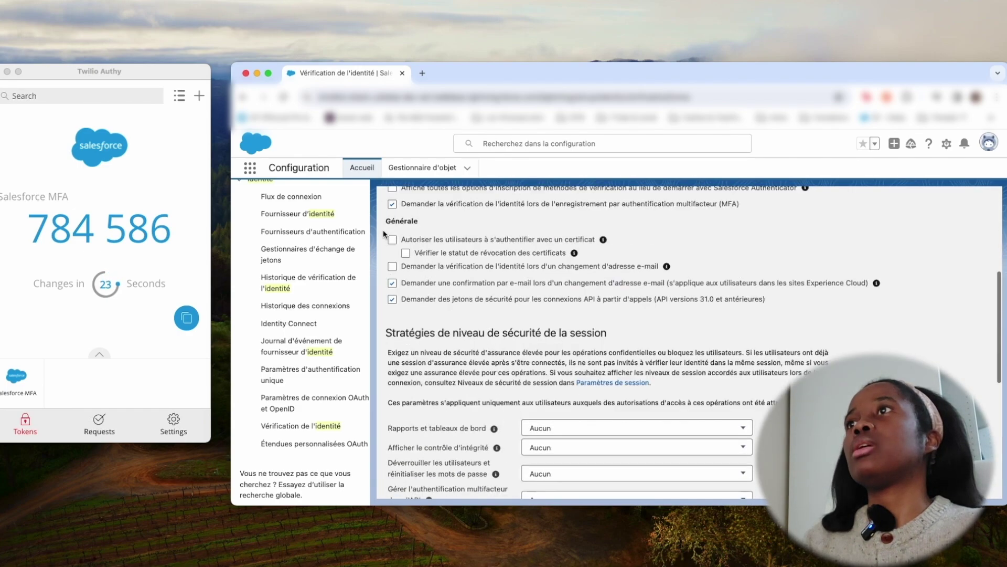
{"action": "scroll", "coordinate": [321, 203], "scroll_direction": "up", "scroll_amount": 2}
{"action": "left_click", "coordinate": [299, 194]}
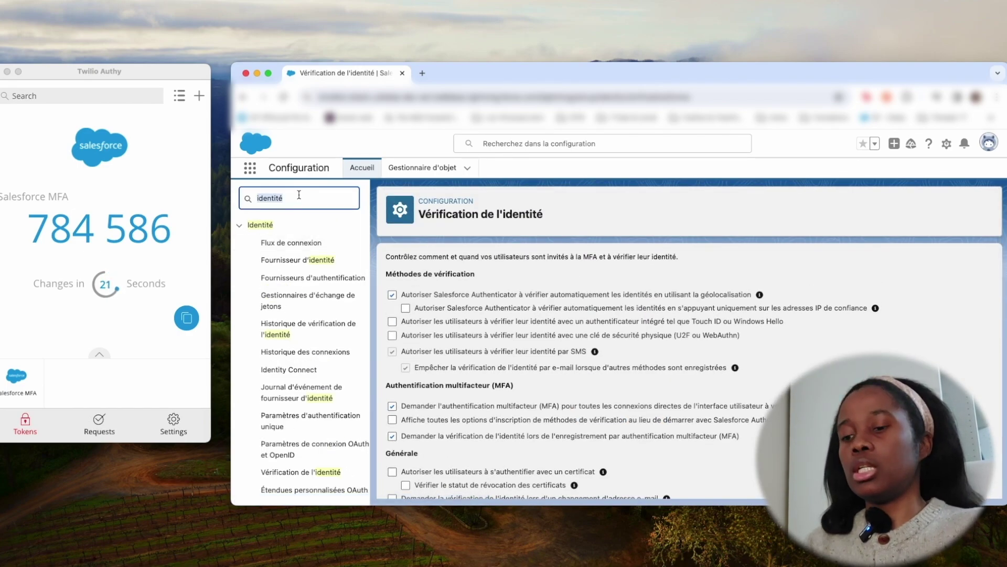
{"action": "type", "text": "session"}
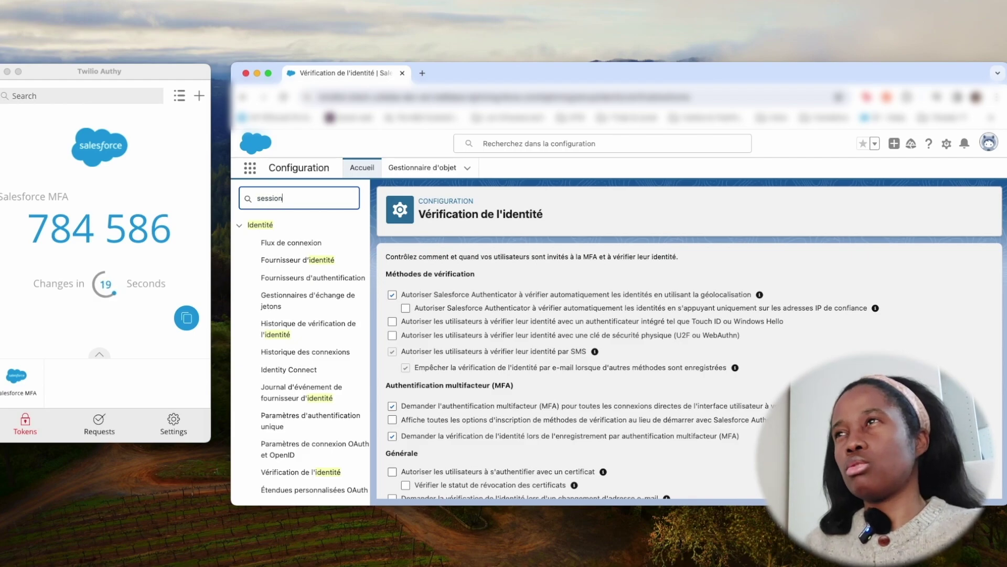
In Paramètres de session, add Authentification multifacteur under Assurance élevée and save
{"action": "left_click", "coordinate": [299, 259]}
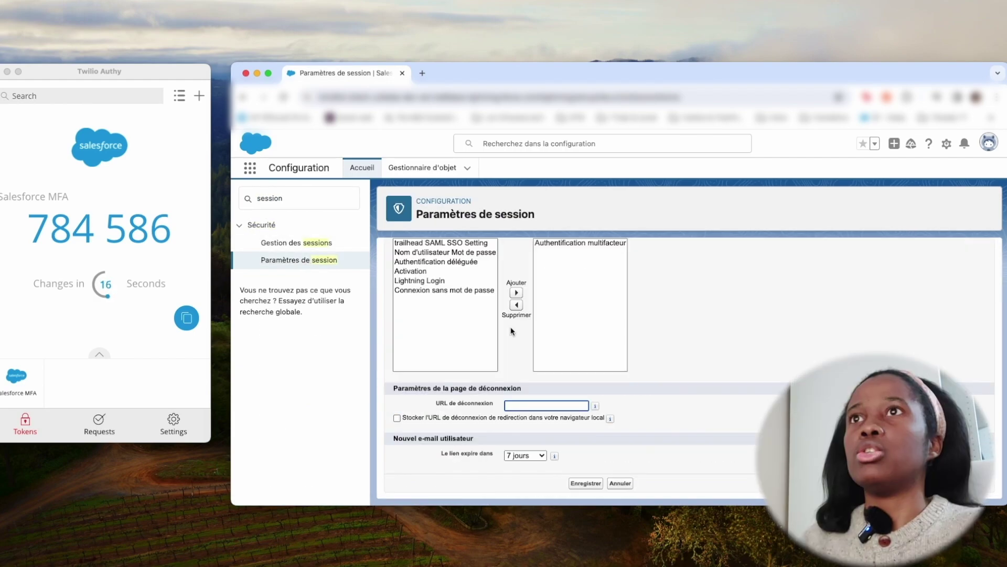
{"action": "scroll", "coordinate": [582, 290], "scroll_direction": "up", "scroll_amount": 2}
{"action": "left_click", "coordinate": [578, 279]}
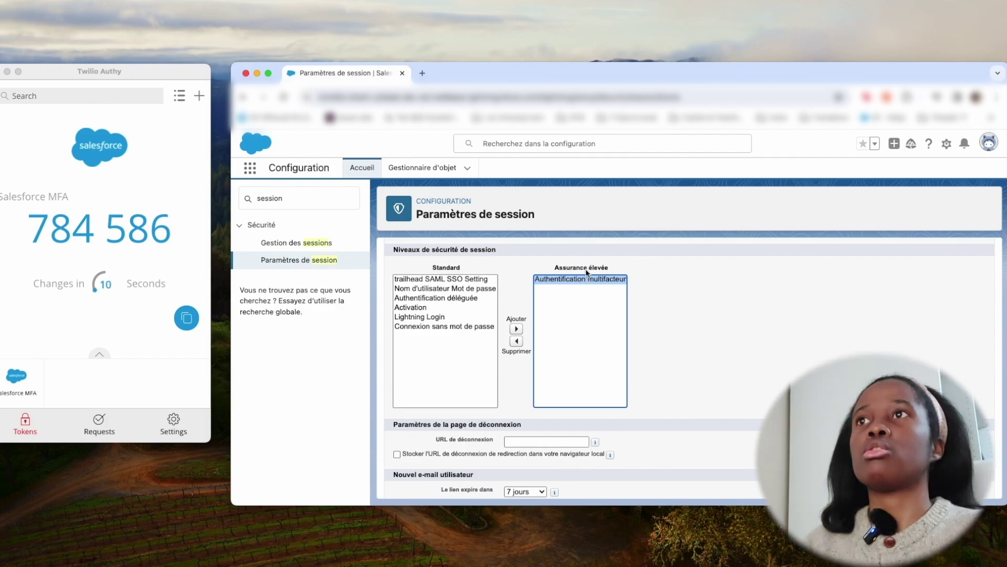
{"action": "scroll", "coordinate": [586, 272], "scroll_direction": "down", "scroll_amount": 2}
{"action": "left_click", "coordinate": [583, 485]}
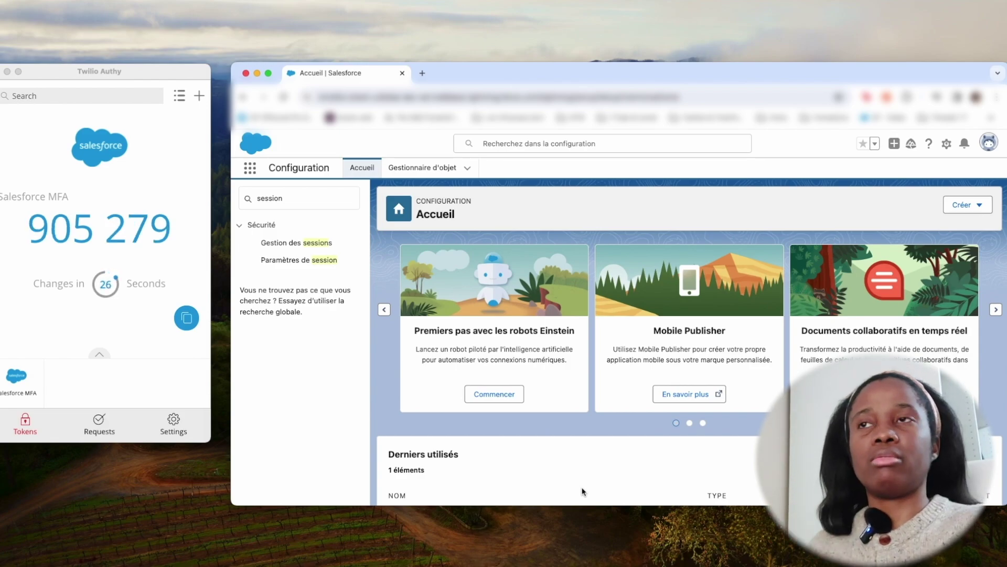
Log out via the avatar menu and log back in with the account password
{"action": "left_click", "coordinate": [989, 142]}
{"action": "left_click", "coordinate": [904, 202]}
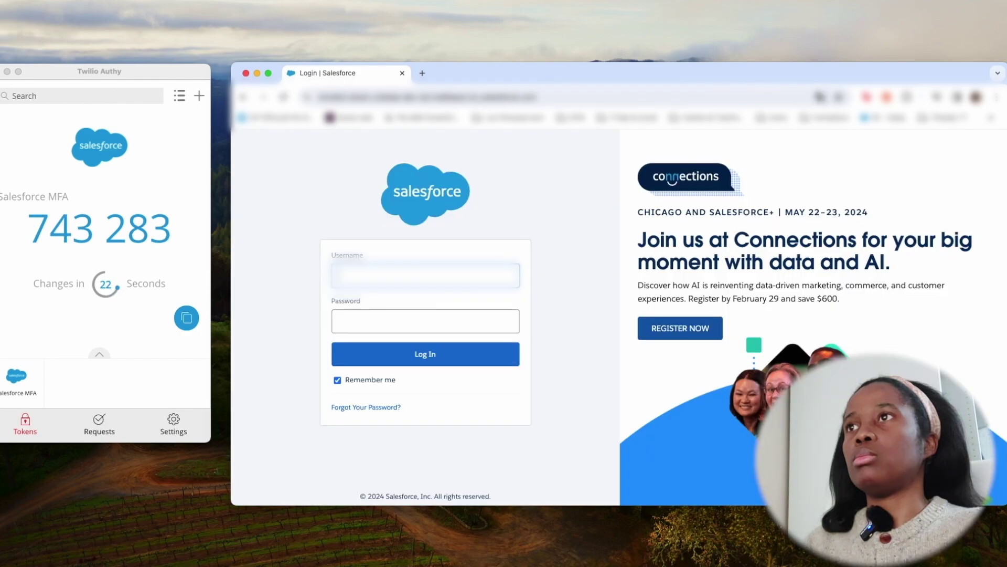
{"action": "left_click", "coordinate": [450, 319]}
{"action": "type", "text": "•••"}
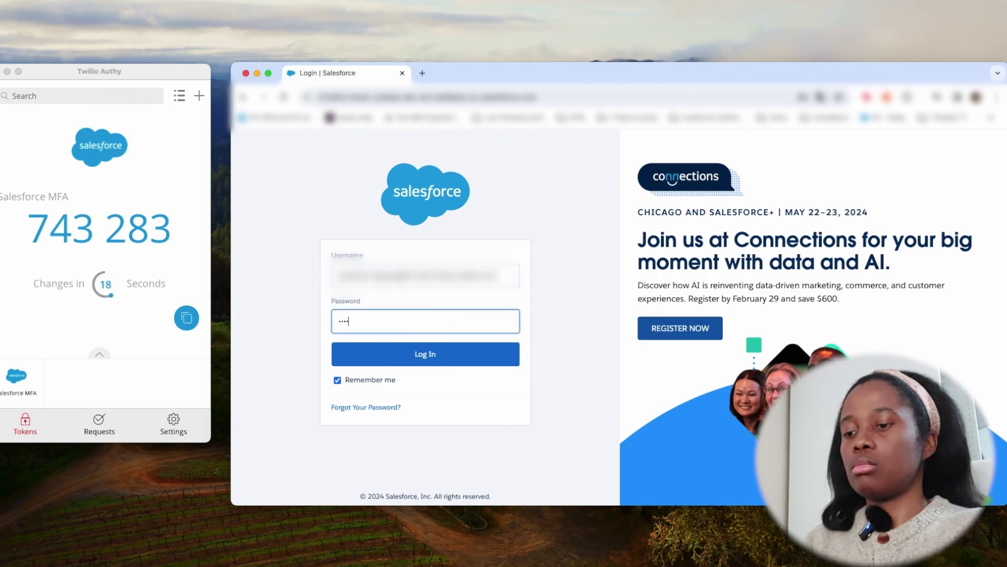
{"action": "type", "text": "••••••"}
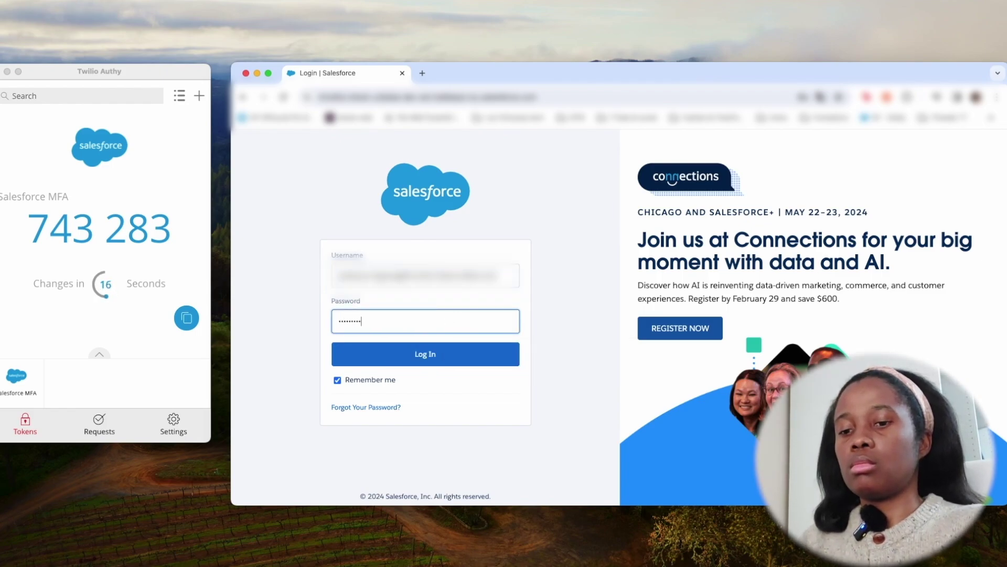
{"action": "type", "text": "••••"}
{"action": "left_click", "coordinate": [467, 360]}
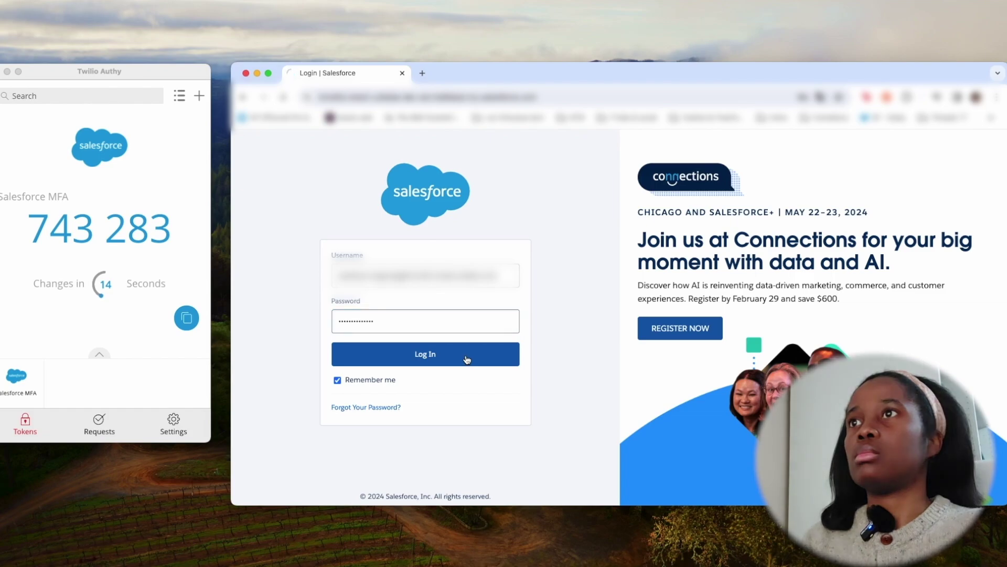
{"action": "left_click", "coordinate": [912, 173]}
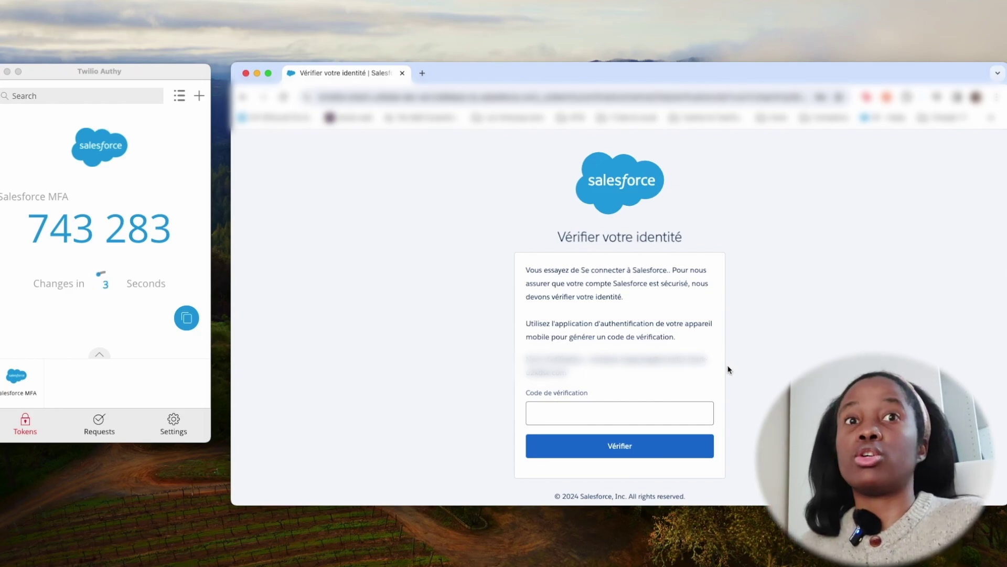
Complete the login with the current Salesforce MFA code from Authy
{"action": "left_click", "coordinate": [186, 316]}
{"action": "left_click", "coordinate": [184, 314]}
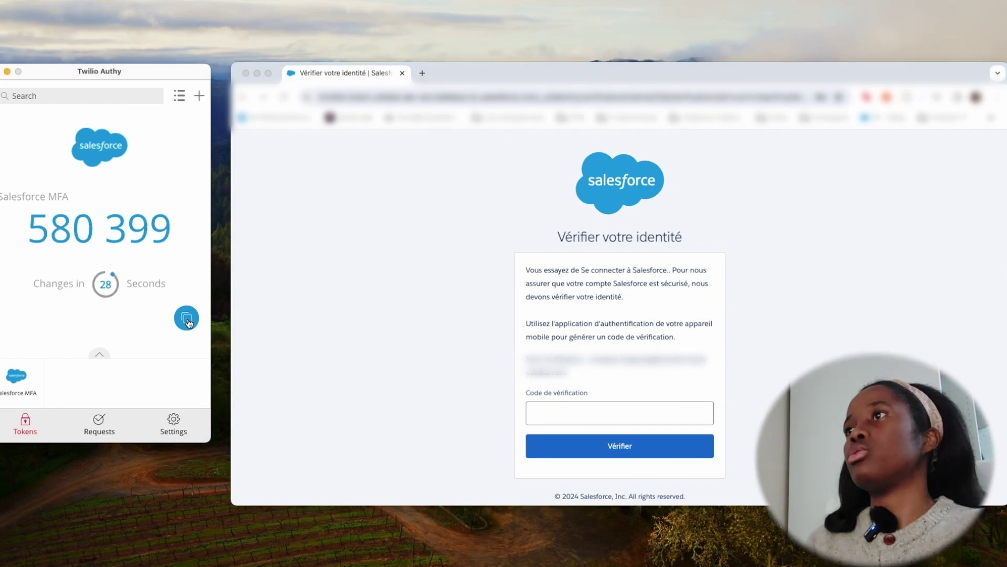
{"action": "left_click", "coordinate": [616, 410]}
{"action": "key", "text": "super+v"}
{"action": "key", "text": "Return"}
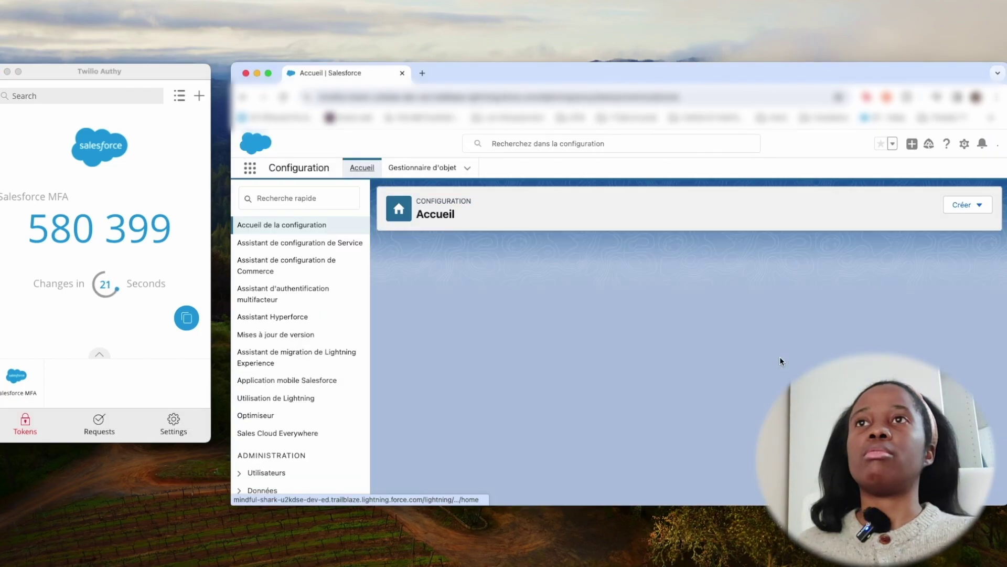